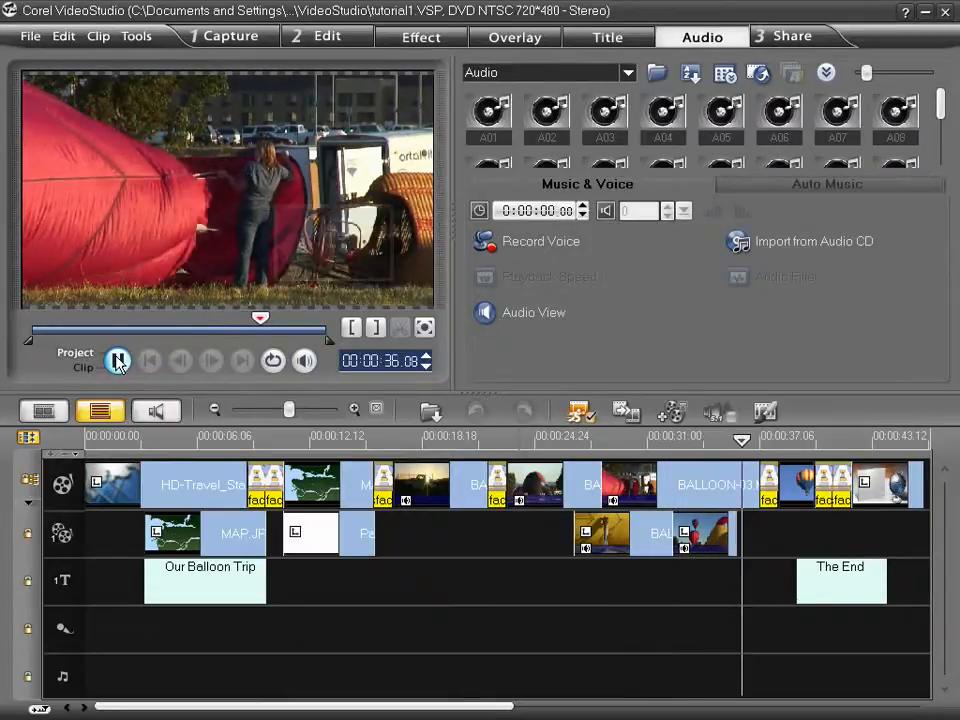
Step: Preview audio clip A07 from the library and add it at the start of the music track
{"action": "left_click", "coordinate": [117, 362]}
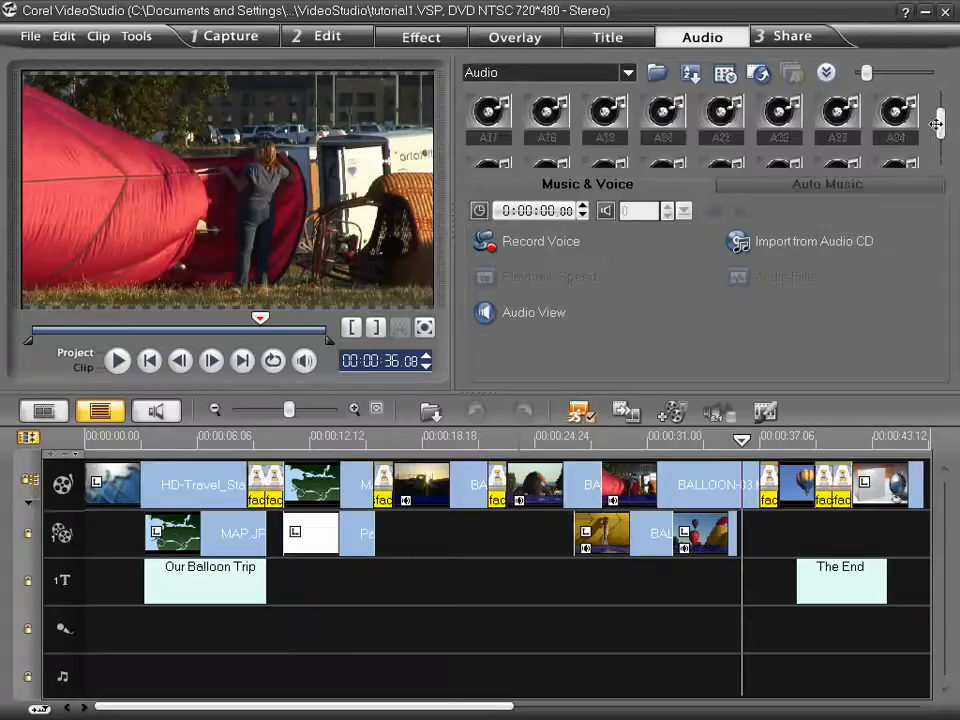
{"action": "left_click", "coordinate": [835, 118]}
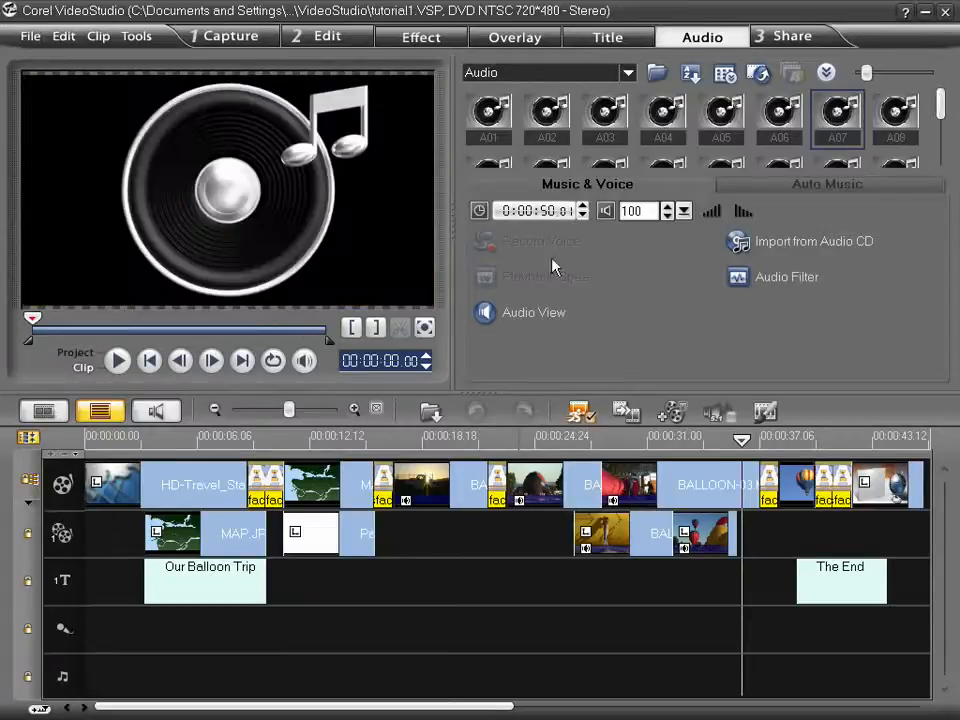
{"action": "left_click", "coordinate": [118, 361]}
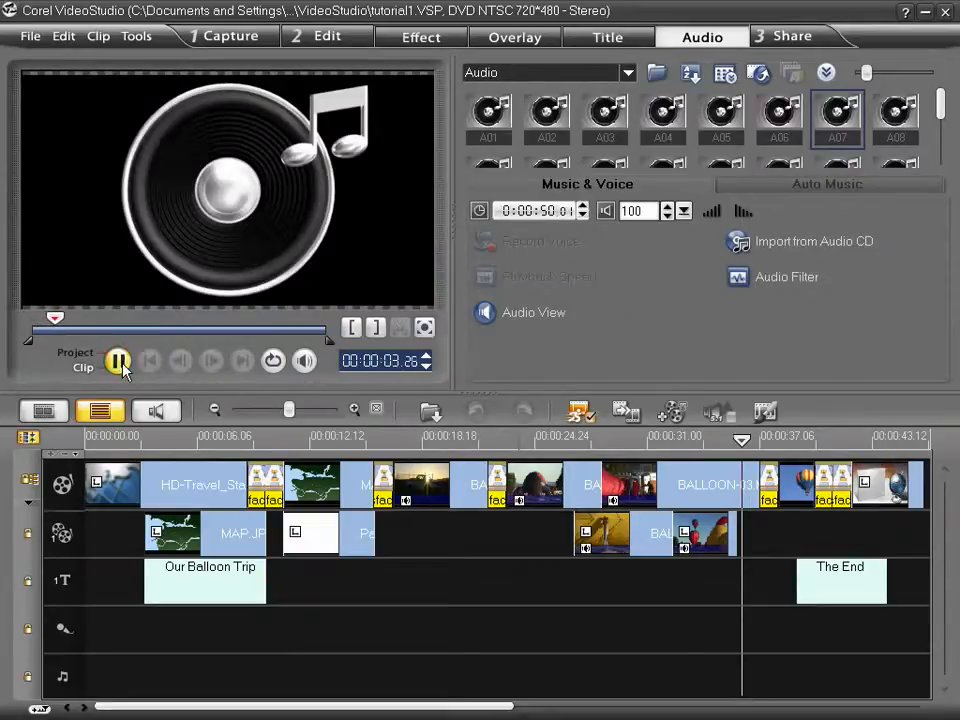
{"action": "left_click", "coordinate": [119, 362]}
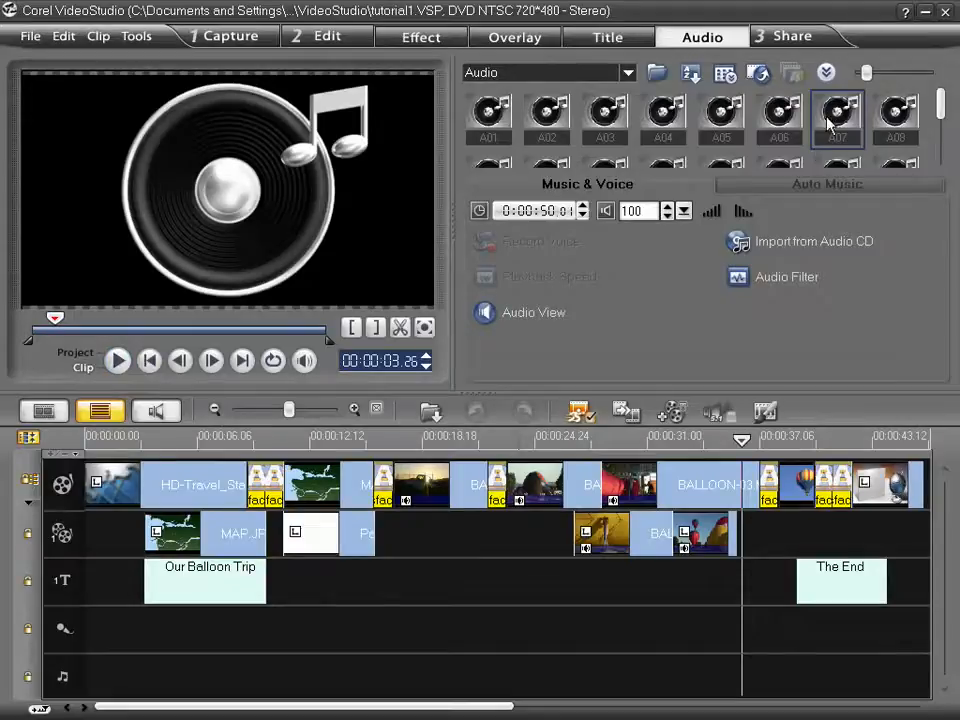
{"action": "left_click_drag", "start_coordinate": [827, 125], "coordinate": [87, 677]}
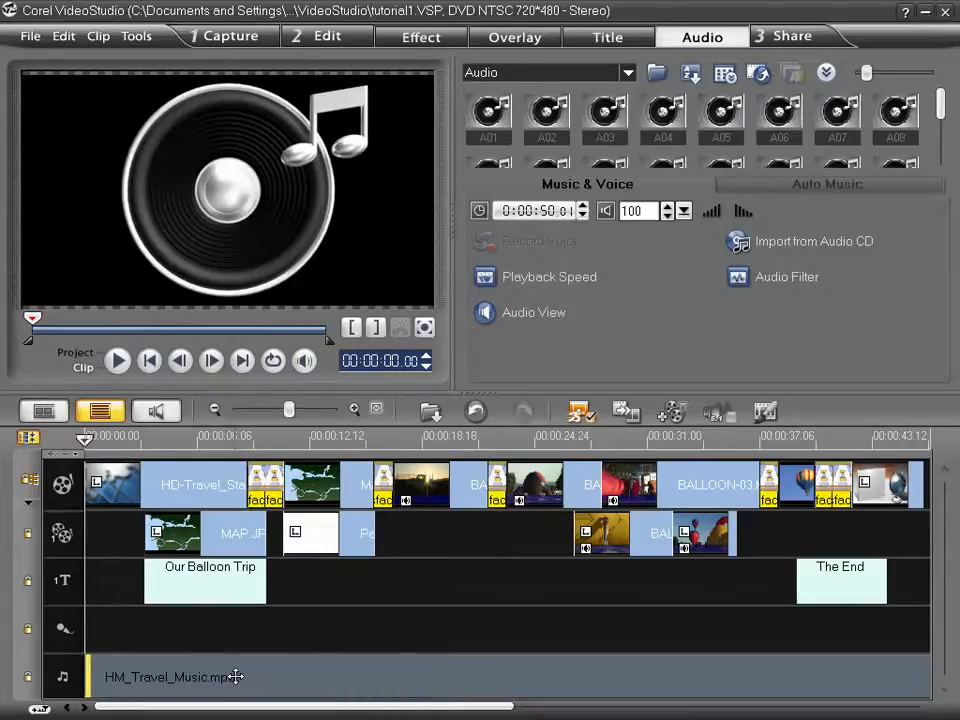
Step: Try the Clicks Removal and Long Echo audio filters on the music clip, check the Pitch Shift options, and discard the filters
{"action": "left_click", "coordinate": [782, 283]}
{"action": "left_click", "coordinate": [360, 327]}
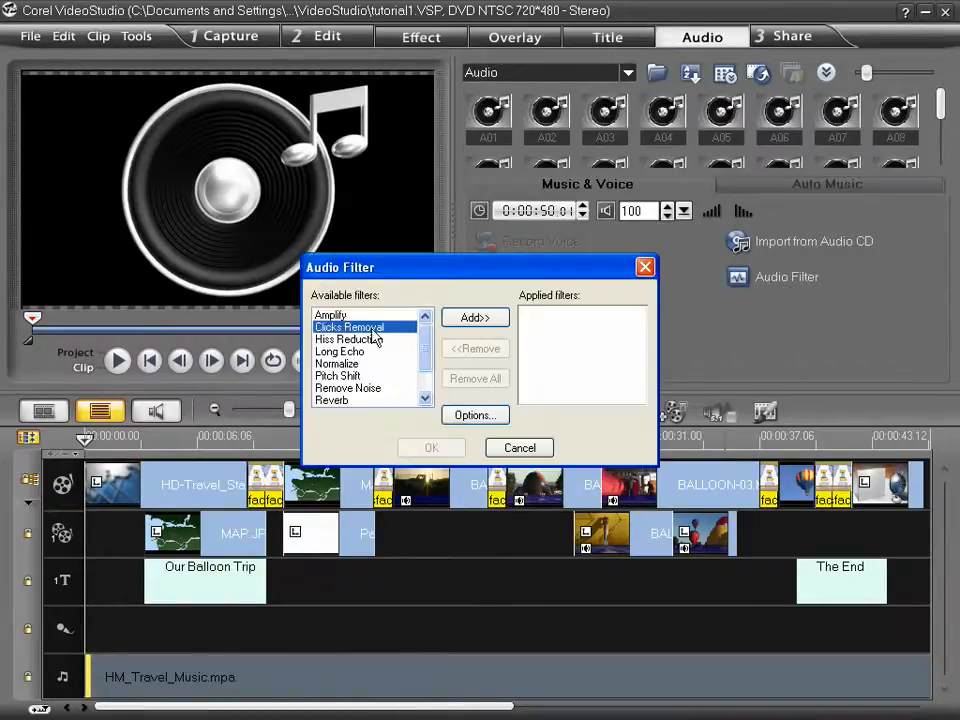
{"action": "left_click", "coordinate": [470, 317]}
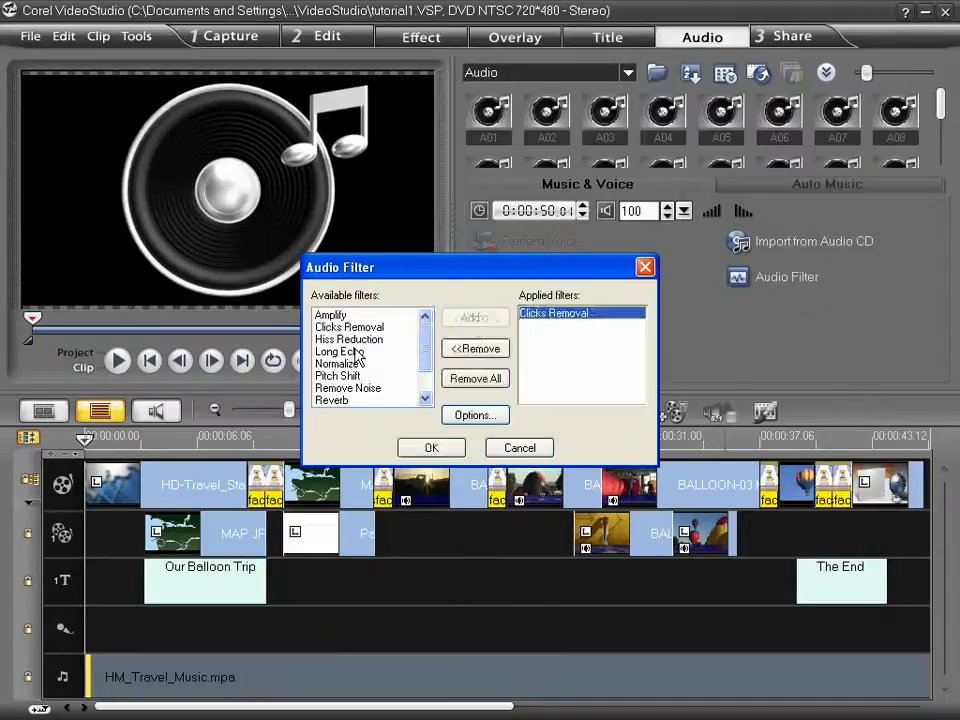
{"action": "left_click", "coordinate": [390, 351]}
{"action": "left_click", "coordinate": [462, 318]}
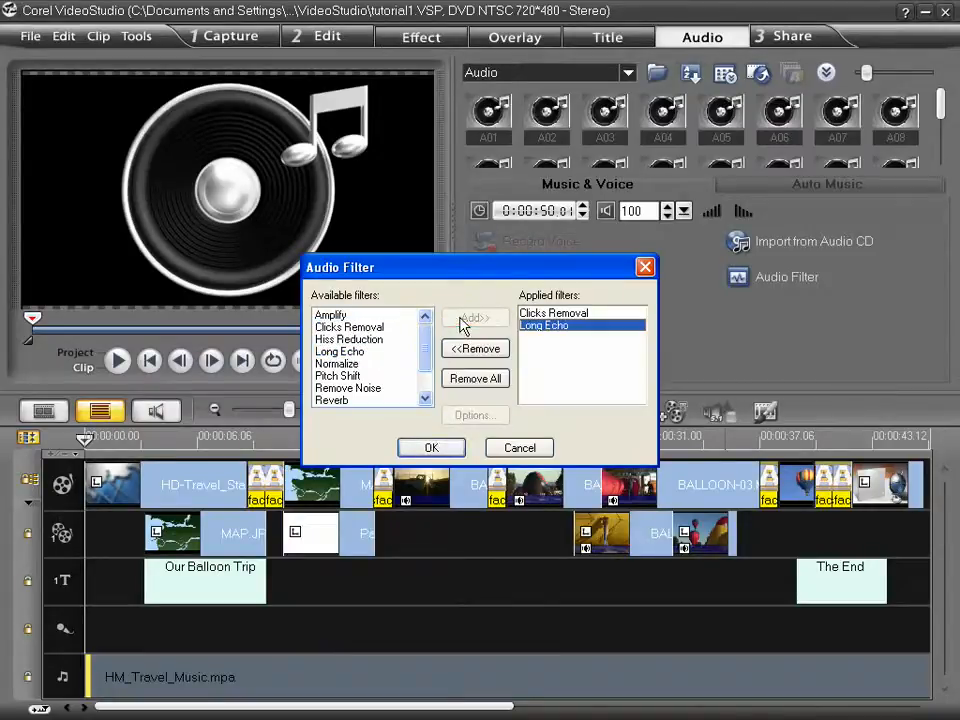
{"action": "left_click", "coordinate": [350, 364]}
{"action": "left_click", "coordinate": [348, 376]}
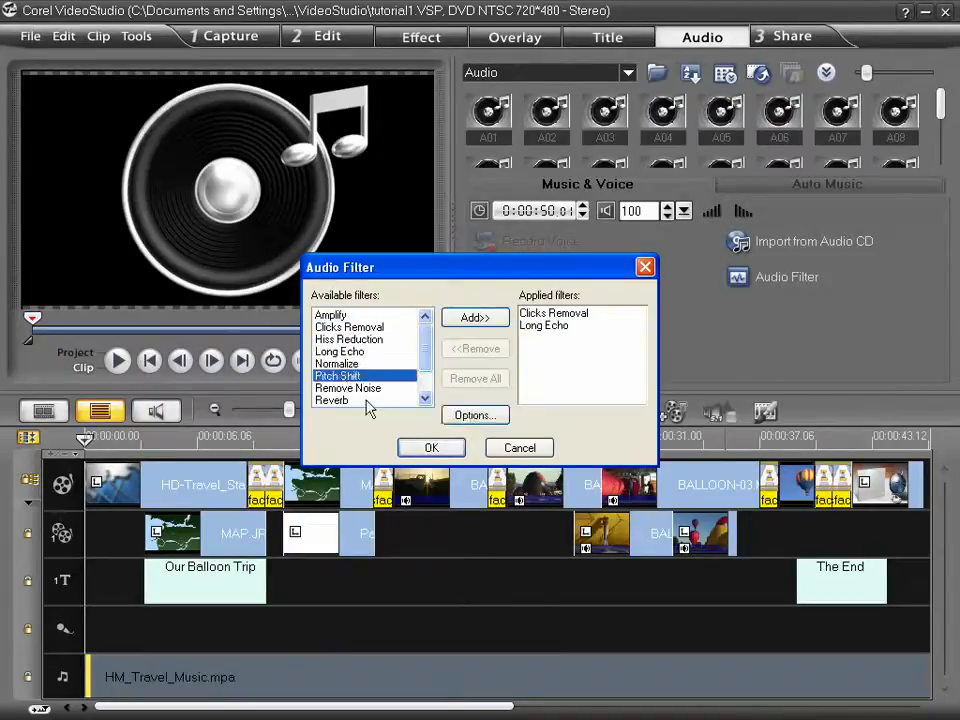
{"action": "left_click", "coordinate": [486, 412]}
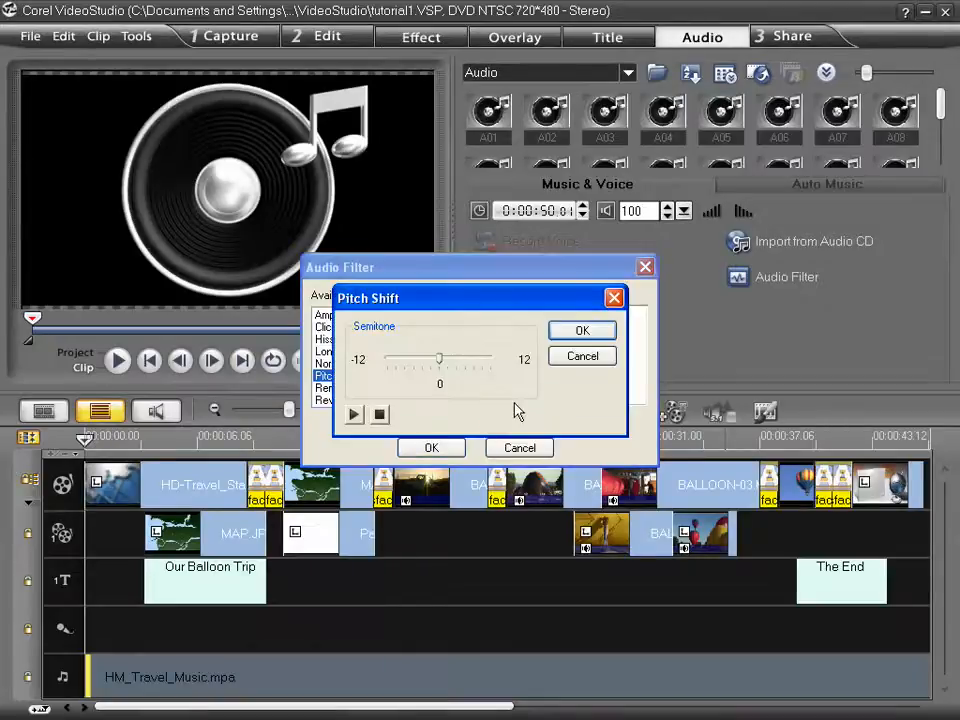
{"action": "left_click", "coordinate": [583, 356]}
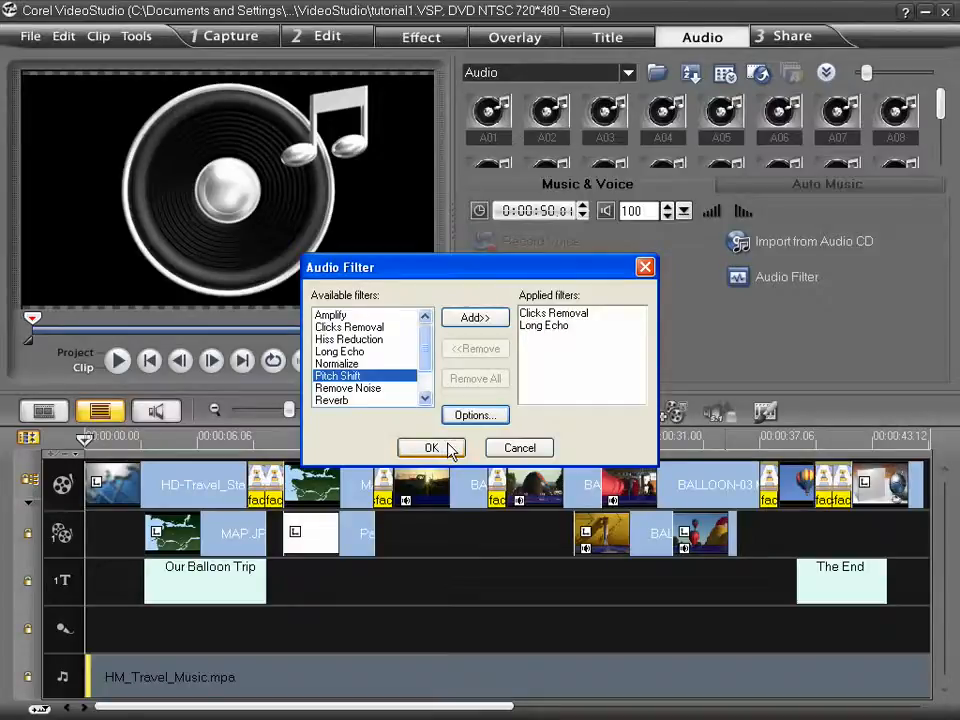
{"action": "left_click", "coordinate": [517, 448]}
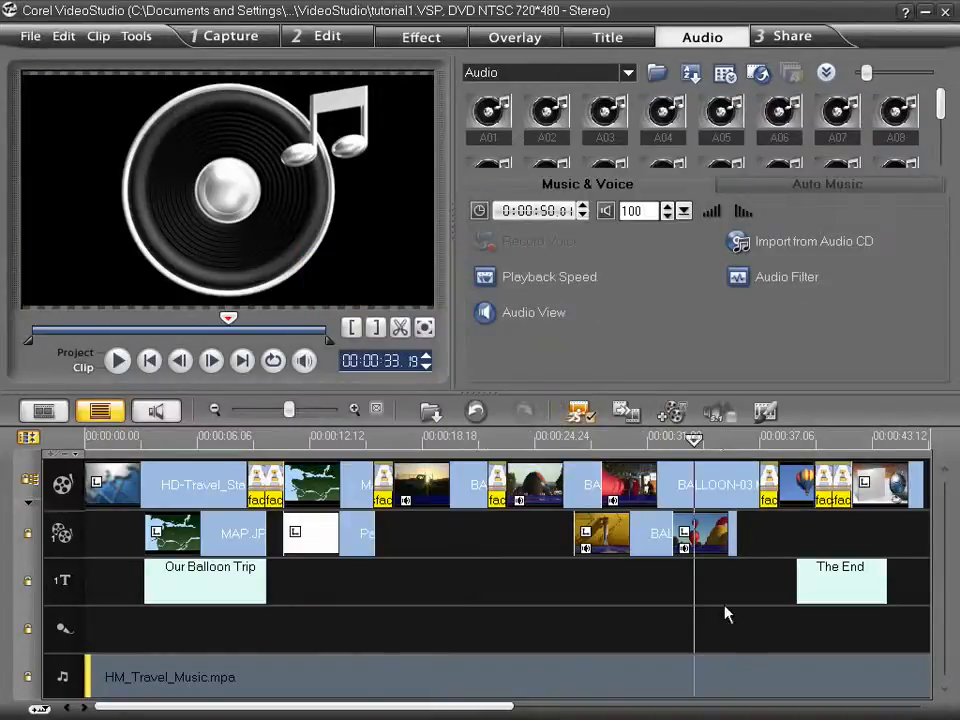
Step: Try splitting the audio from the BALLOON-03.MPG clip on the video track, and undo the split
{"action": "left_click", "coordinate": [714, 495]}
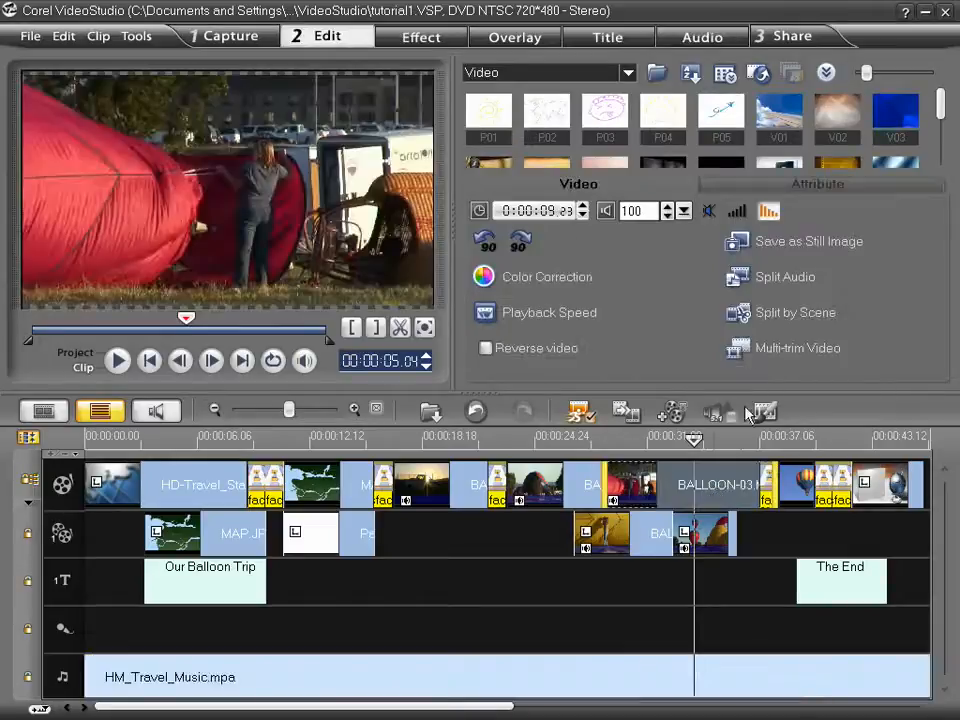
{"action": "left_click", "coordinate": [768, 283]}
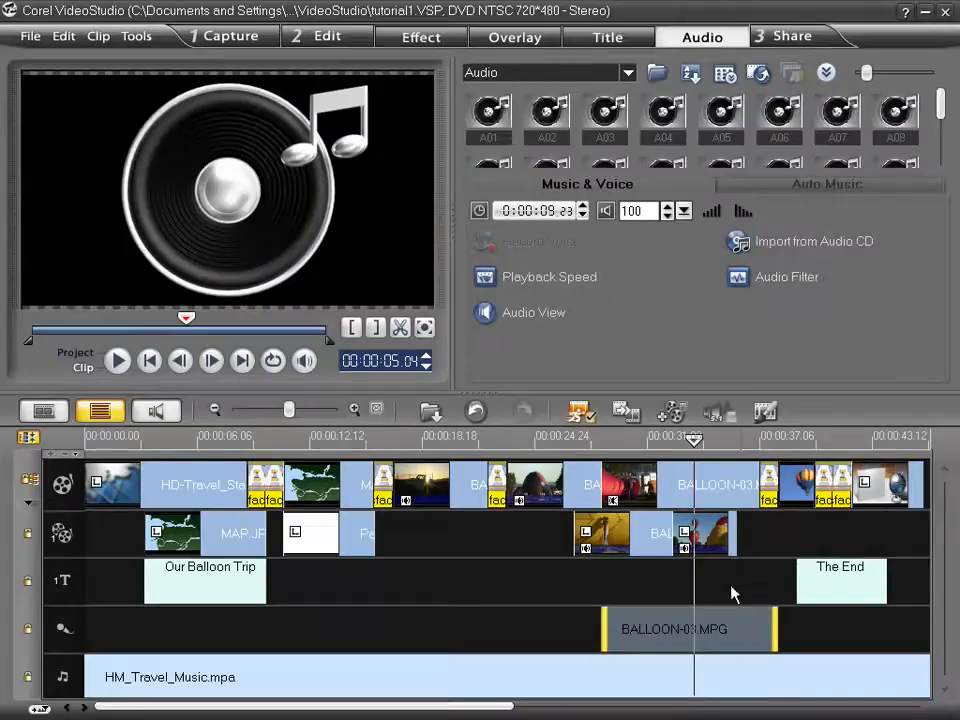
{"action": "left_click", "coordinate": [475, 411]}
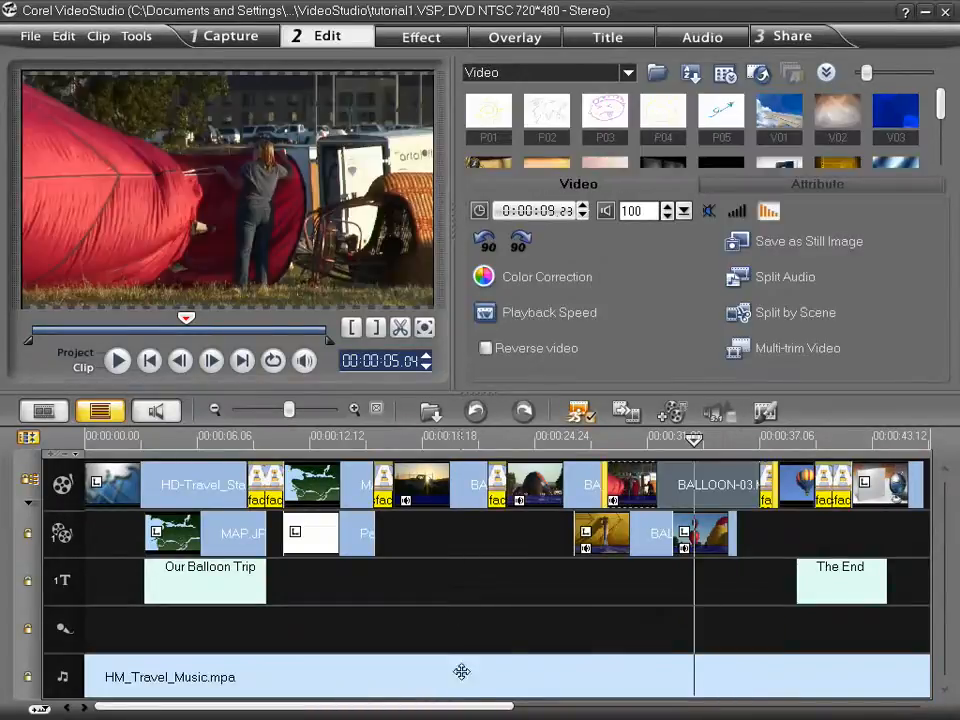
Step: Trim the end of HM_Travel_Music.mpa to the end of the video track, for a duration of about 46 seconds
{"action": "left_click_drag", "start_coordinate": [484, 708], "coordinate": [637, 708]}
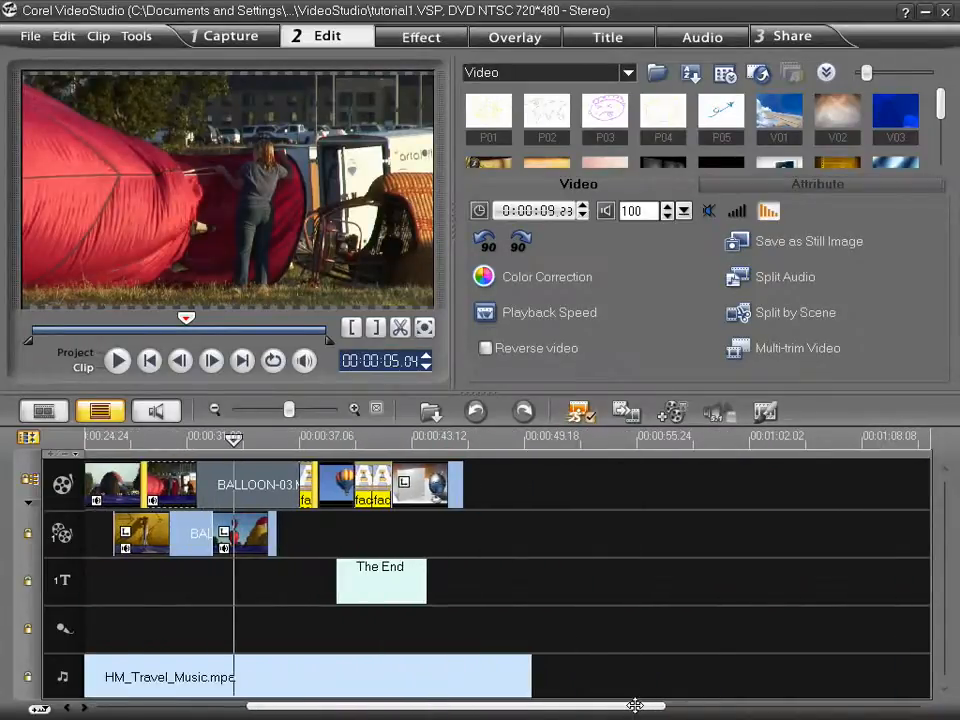
{"action": "left_click", "coordinate": [508, 676]}
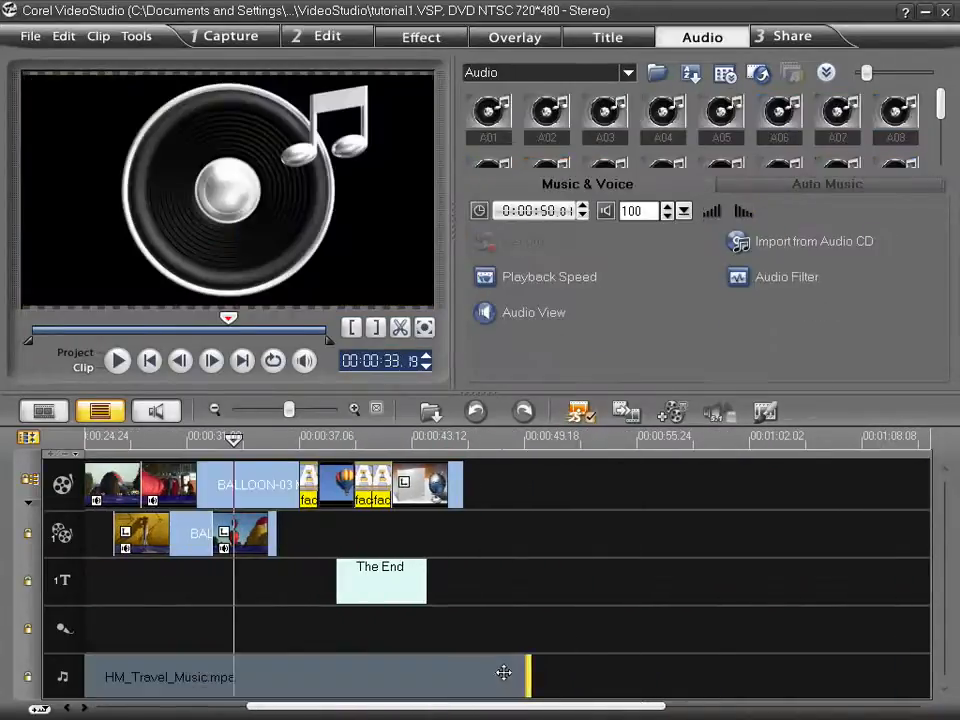
{"action": "left_click_drag", "start_coordinate": [529, 679], "coordinate": [470, 678]}
{"action": "left_click_drag", "start_coordinate": [517, 707], "coordinate": [476, 707]}
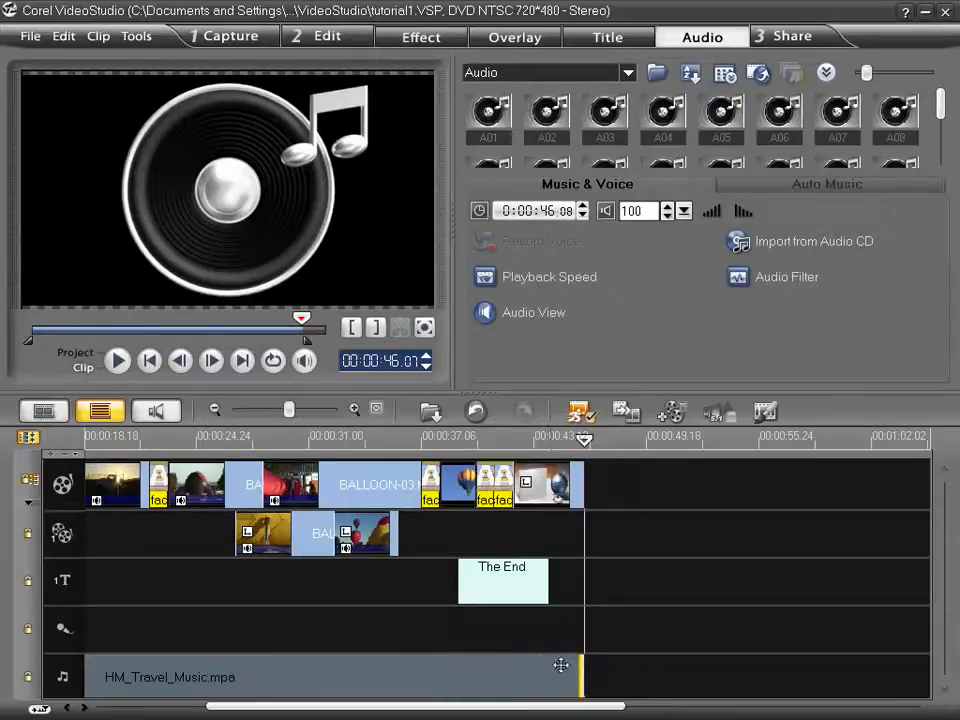
Step: In the timeline's Audio View, fade out HM_Travel_Music.mpa from about 42 seconds to its end, and play back the ending
{"action": "left_click", "coordinate": [162, 413]}
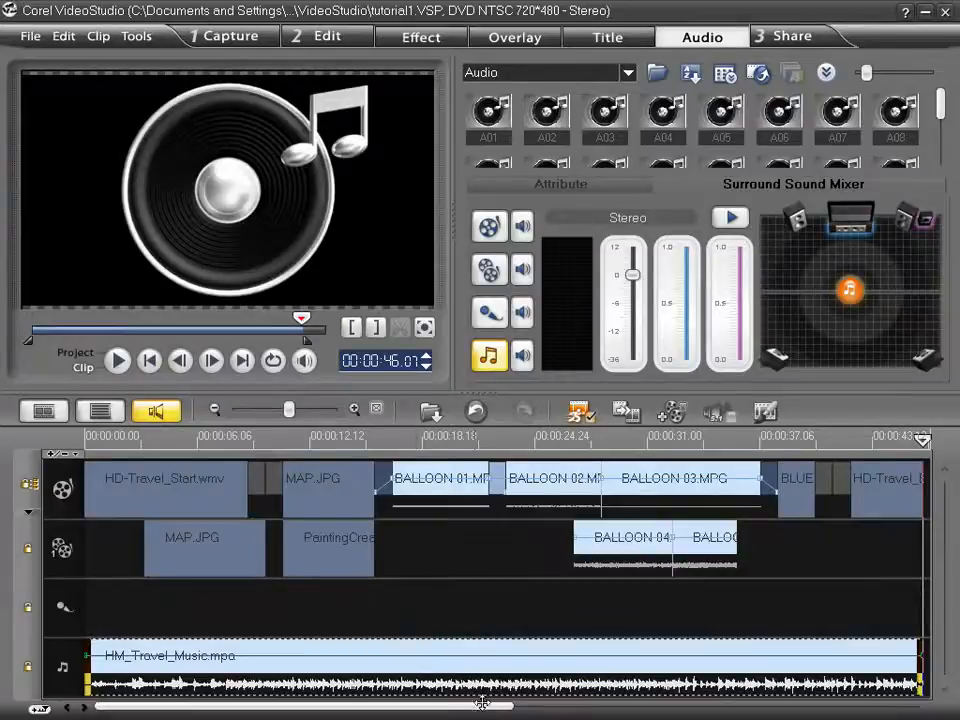
{"action": "left_click_drag", "start_coordinate": [482, 704], "coordinate": [523, 705]}
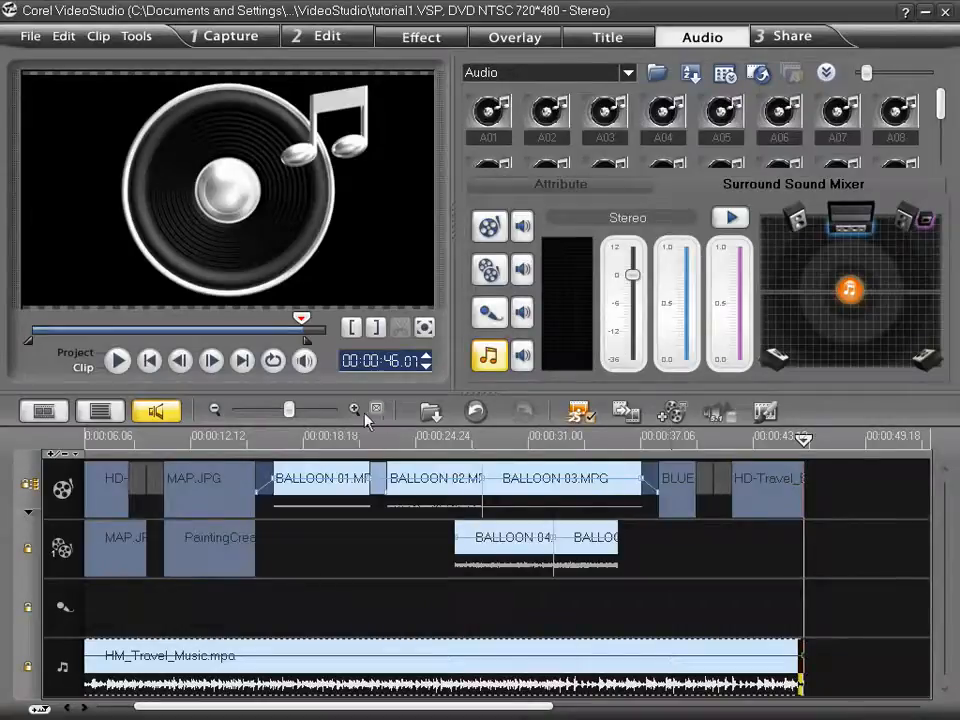
{"action": "left_click", "coordinate": [354, 410]}
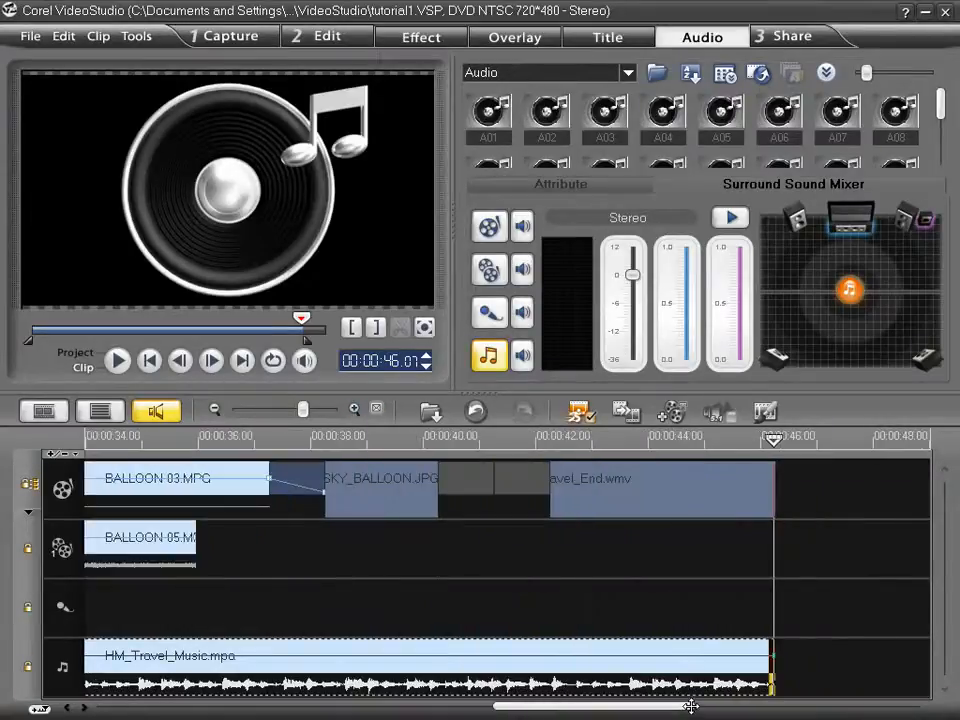
{"action": "left_click", "coordinate": [558, 657]}
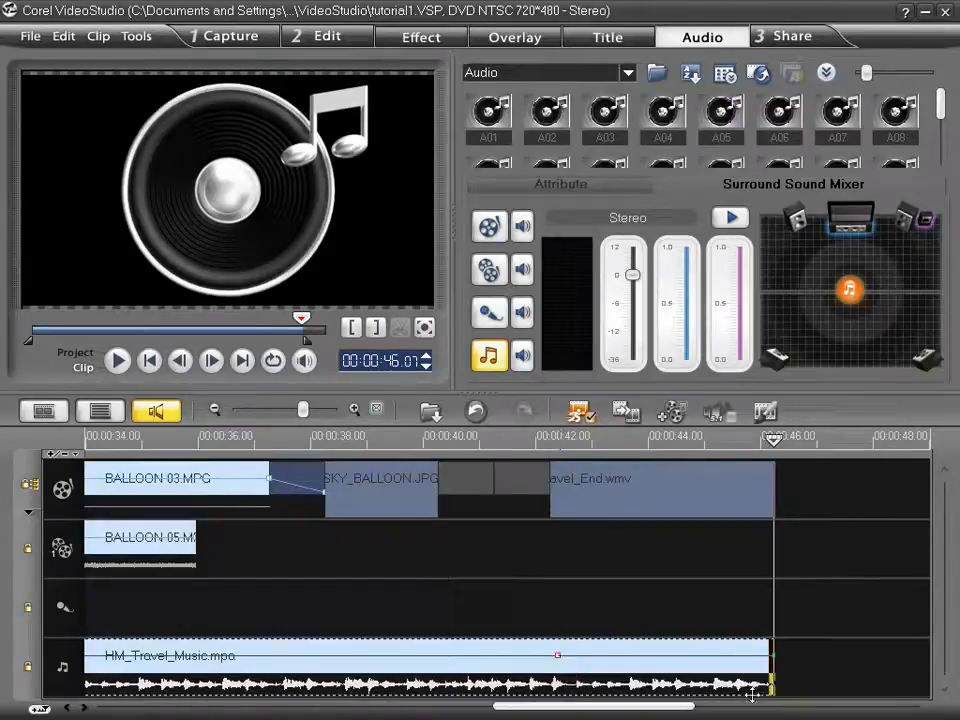
{"action": "left_click_drag", "start_coordinate": [775, 660], "coordinate": [777, 680]}
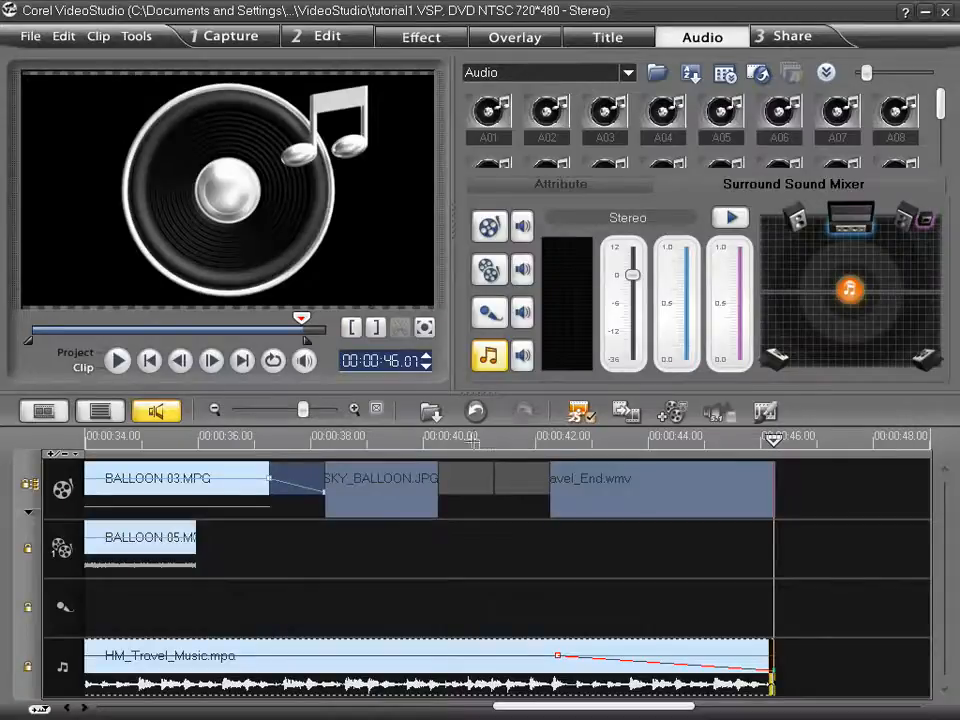
{"action": "left_click", "coordinate": [470, 438]}
{"action": "left_click", "coordinate": [117, 361]}
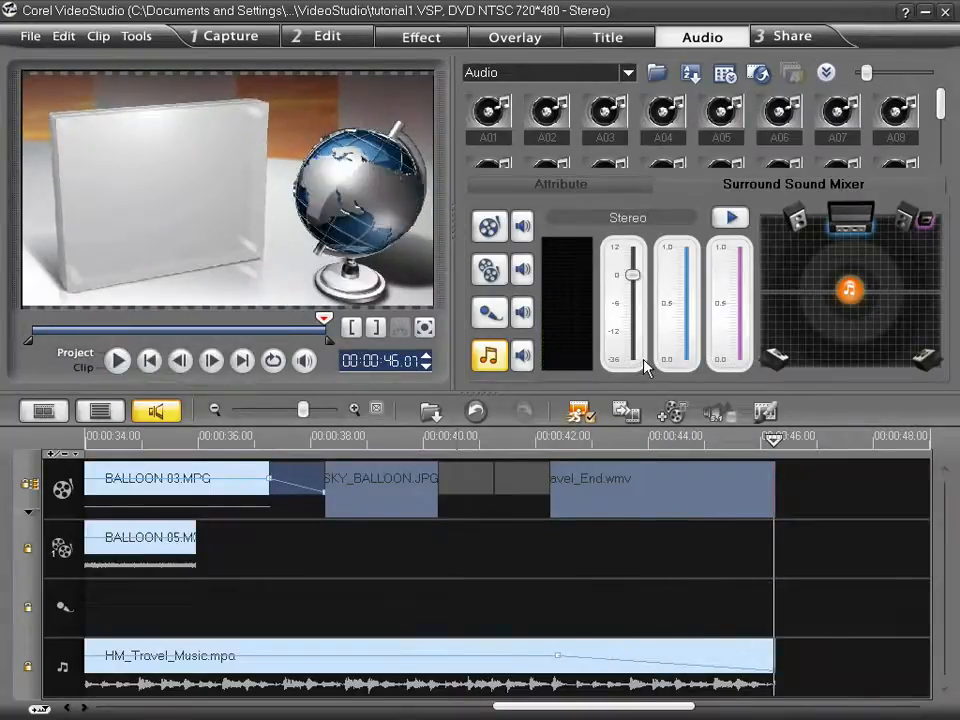
Step: Lower the HM_Travel_Music.mpa volume beneath BALLOON 04 and BALLOON 05 using four control points, ramping down before and up after those overlay clips
{"action": "left_click_drag", "start_coordinate": [650, 706], "coordinate": [527, 708]}
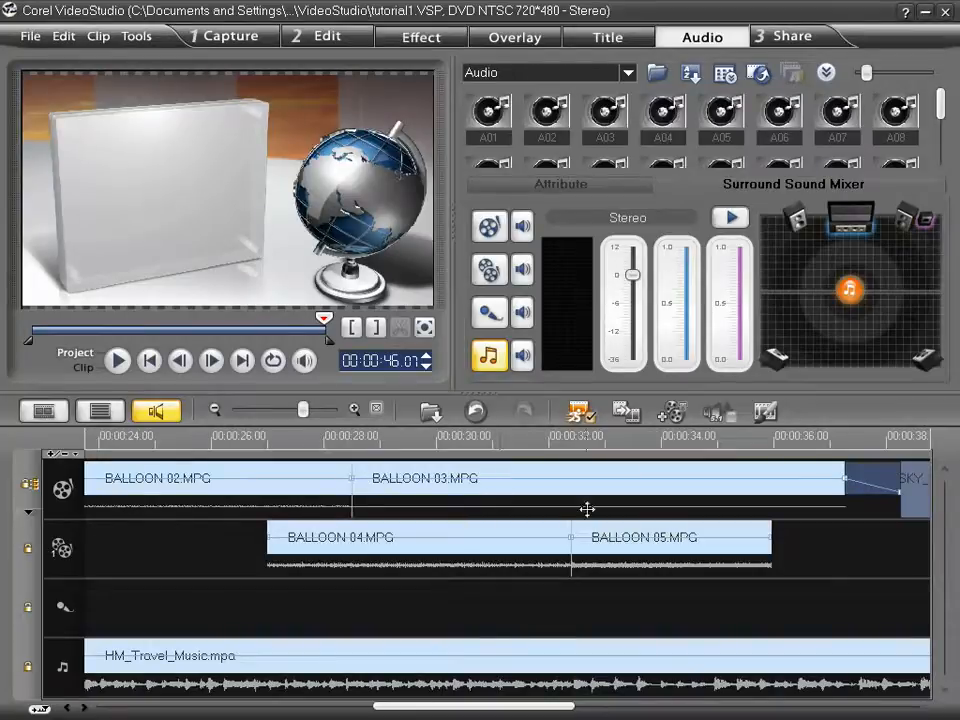
{"action": "left_click", "coordinate": [834, 486]}
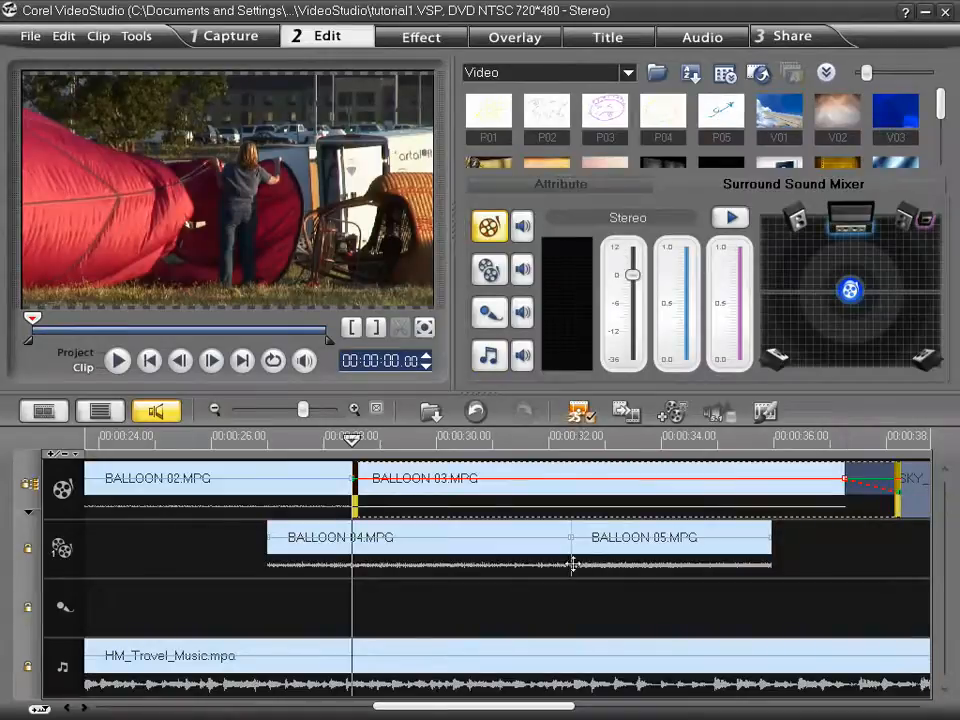
{"action": "left_click", "coordinate": [263, 655]}
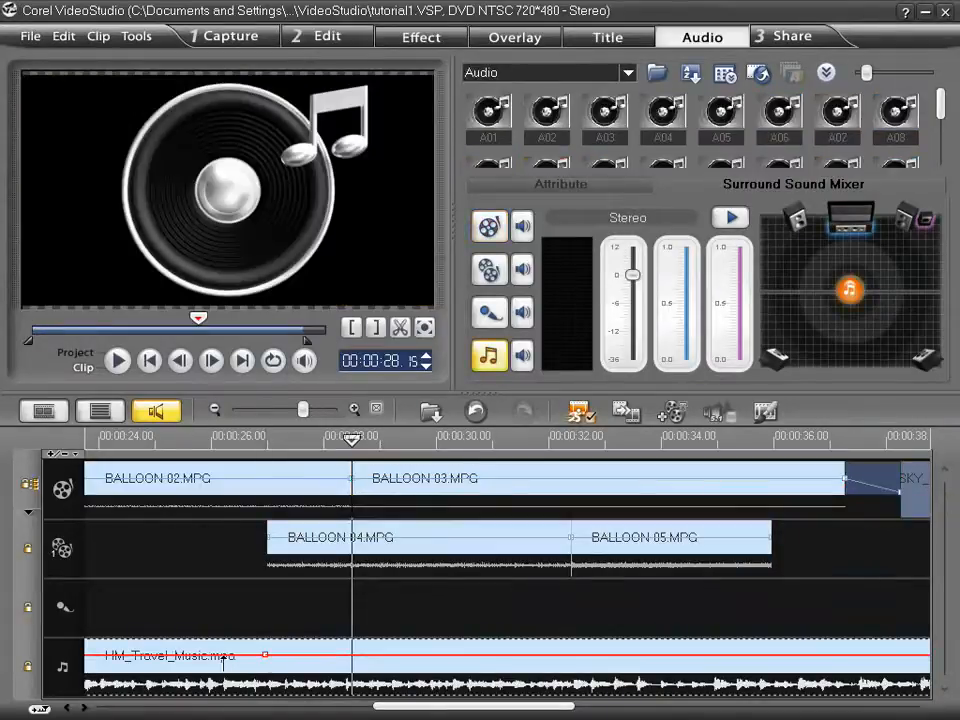
{"action": "left_click", "coordinate": [216, 655]}
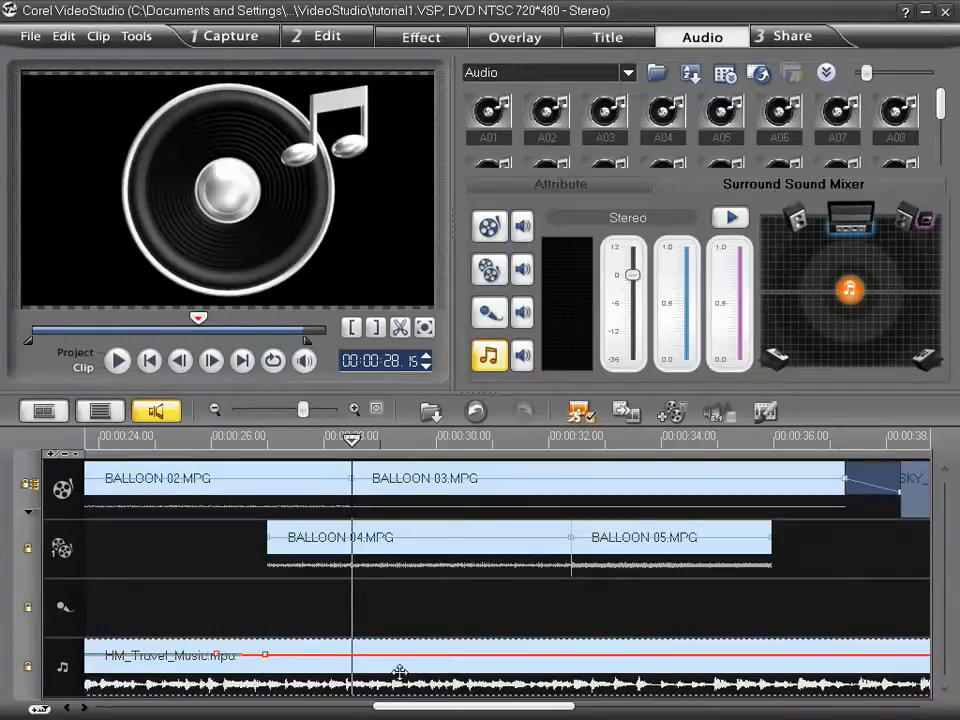
{"action": "left_click", "coordinate": [779, 655]}
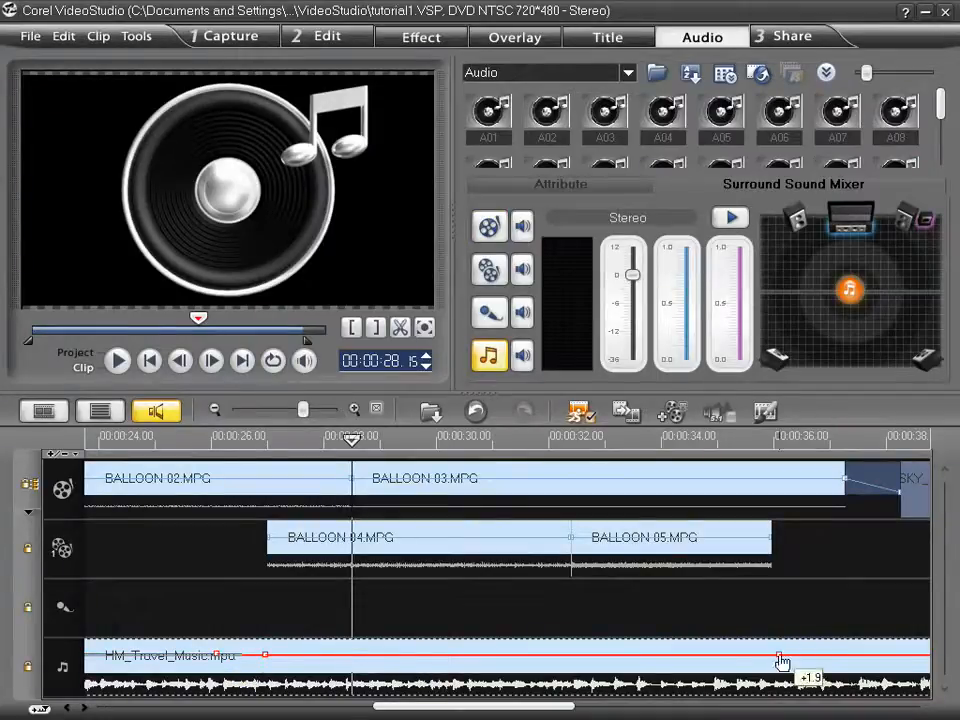
{"action": "left_click", "coordinate": [834, 655]}
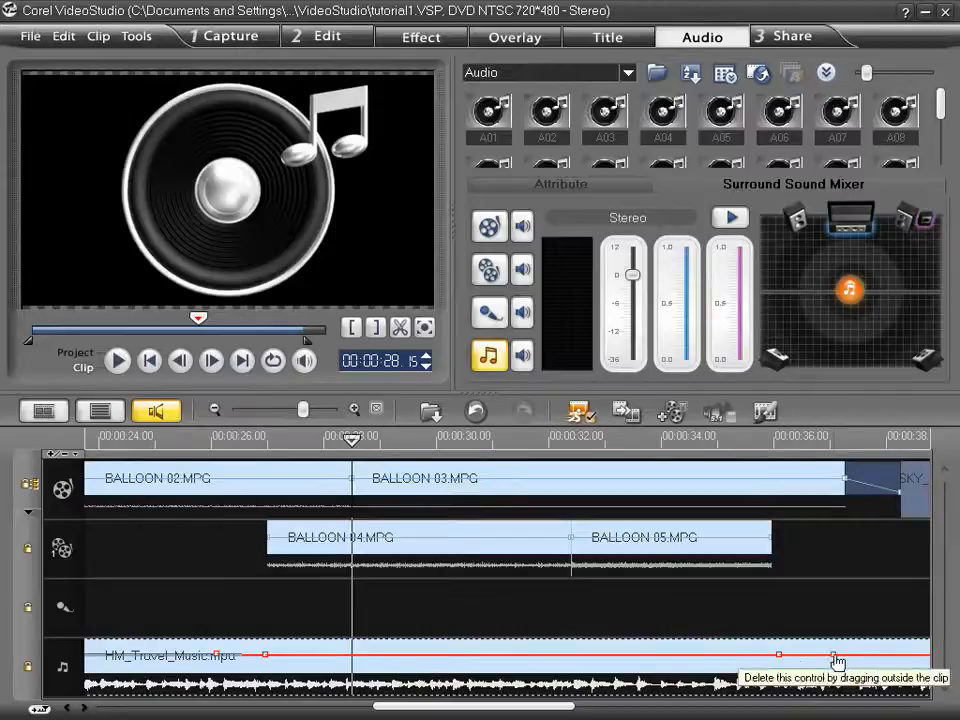
{"action": "left_click_drag", "start_coordinate": [779, 655], "coordinate": [779, 669]}
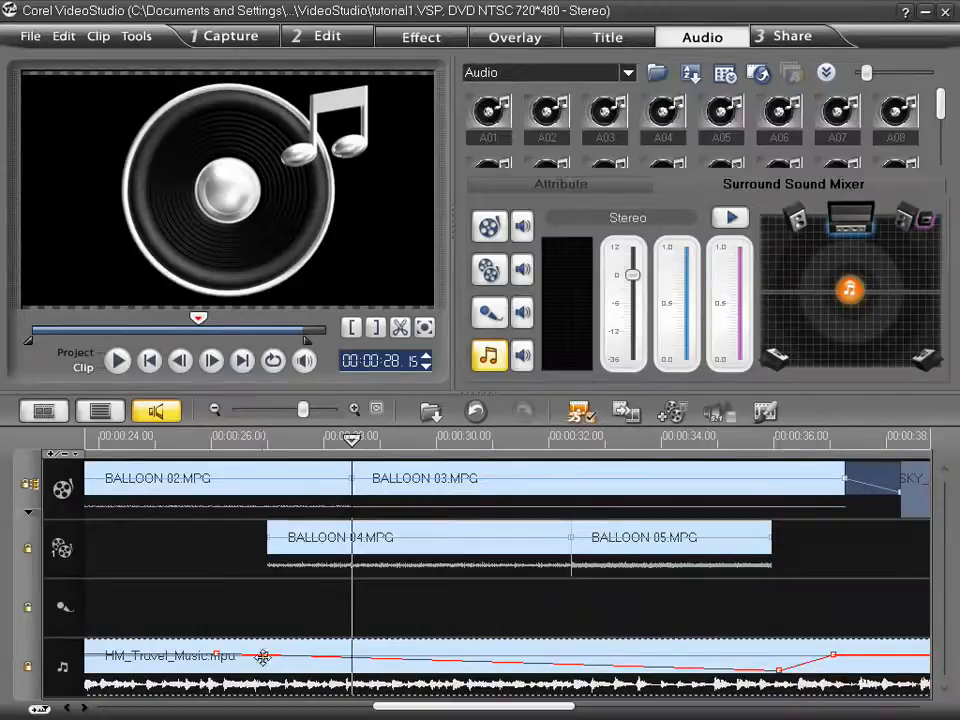
{"action": "left_click_drag", "start_coordinate": [264, 655], "coordinate": [264, 673]}
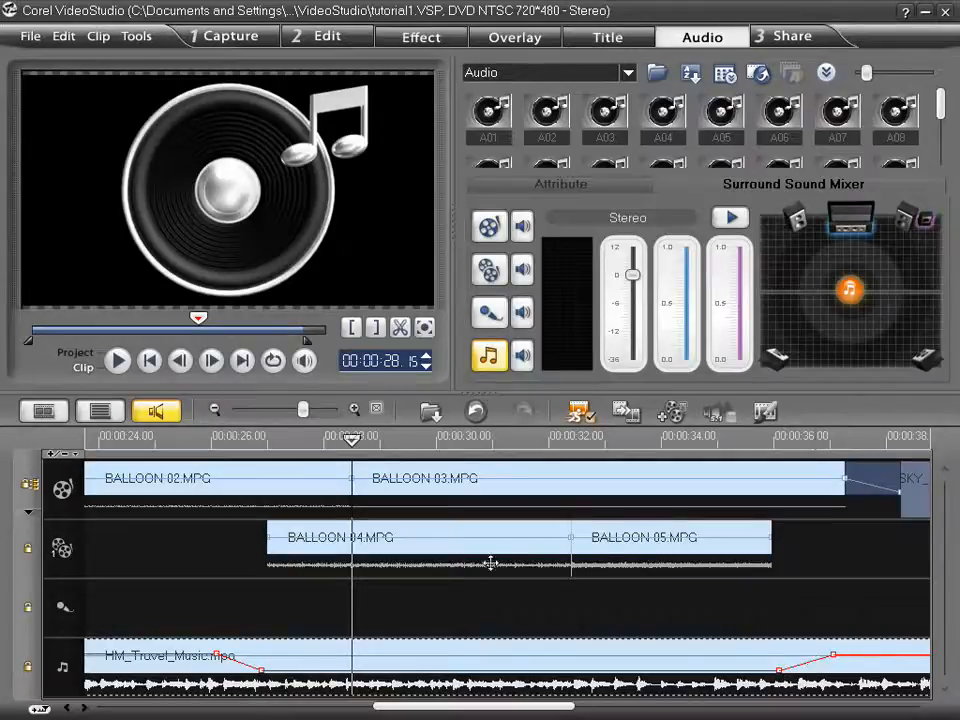
Step: Add volume fade-ins and fade-outs to overlay clips BALLOON-04.MPG and BALLOON-05.MPG, and play the mix back from about 25 seconds
{"action": "left_click", "coordinate": [454, 545]}
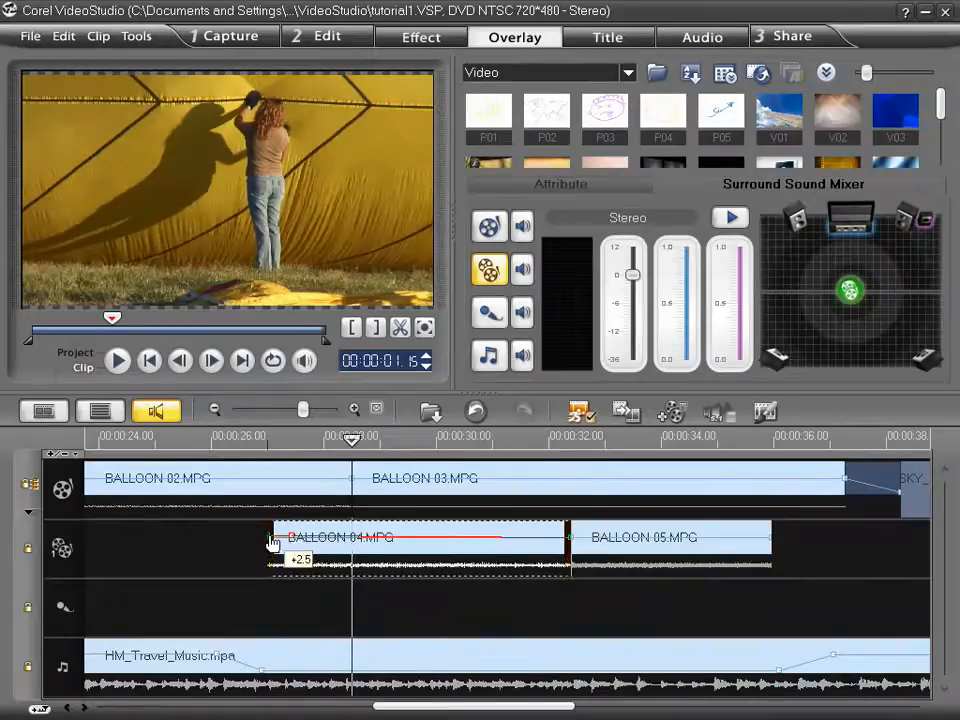
{"action": "left_click", "coordinate": [534, 537]}
{"action": "left_click_drag", "start_coordinate": [567, 538], "coordinate": [570, 553]}
{"action": "left_click", "coordinate": [581, 547]}
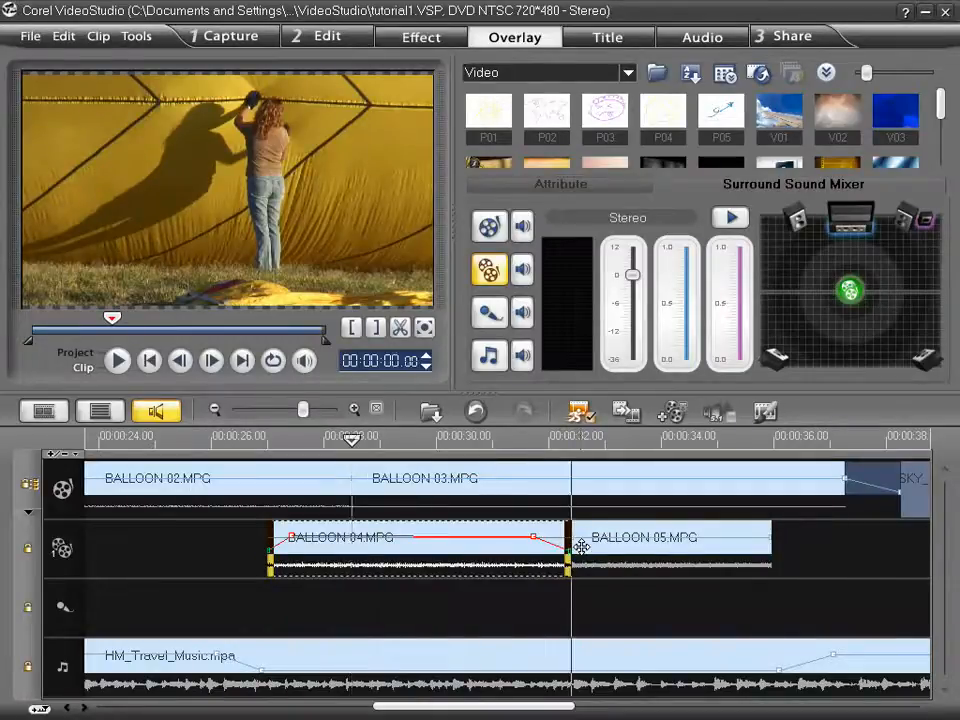
{"action": "left_click", "coordinate": [553, 596]}
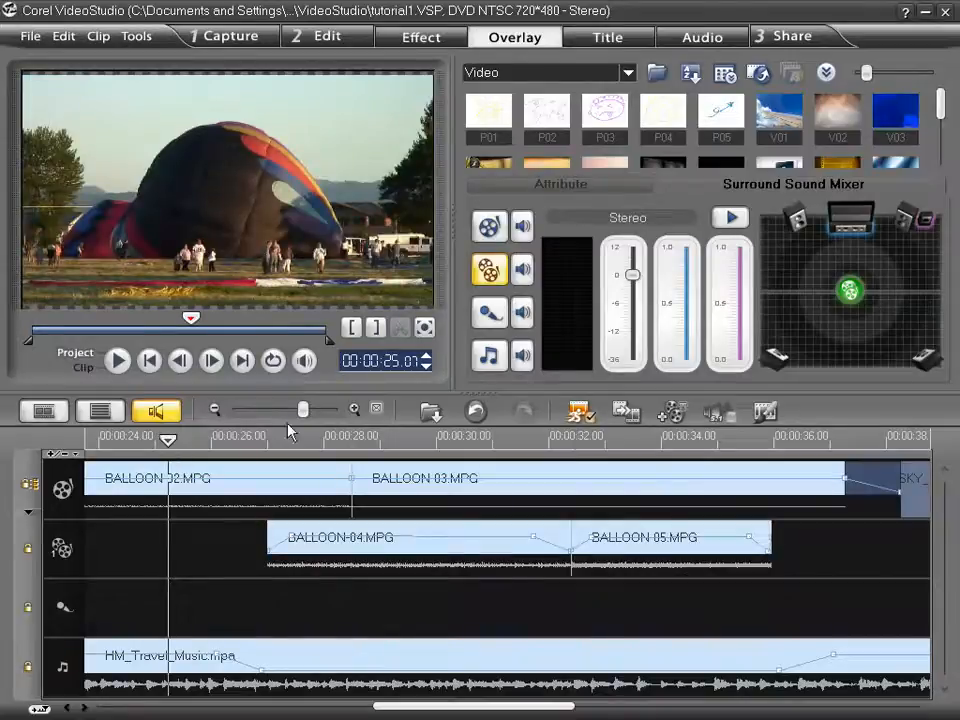
{"action": "left_click", "coordinate": [116, 361]}
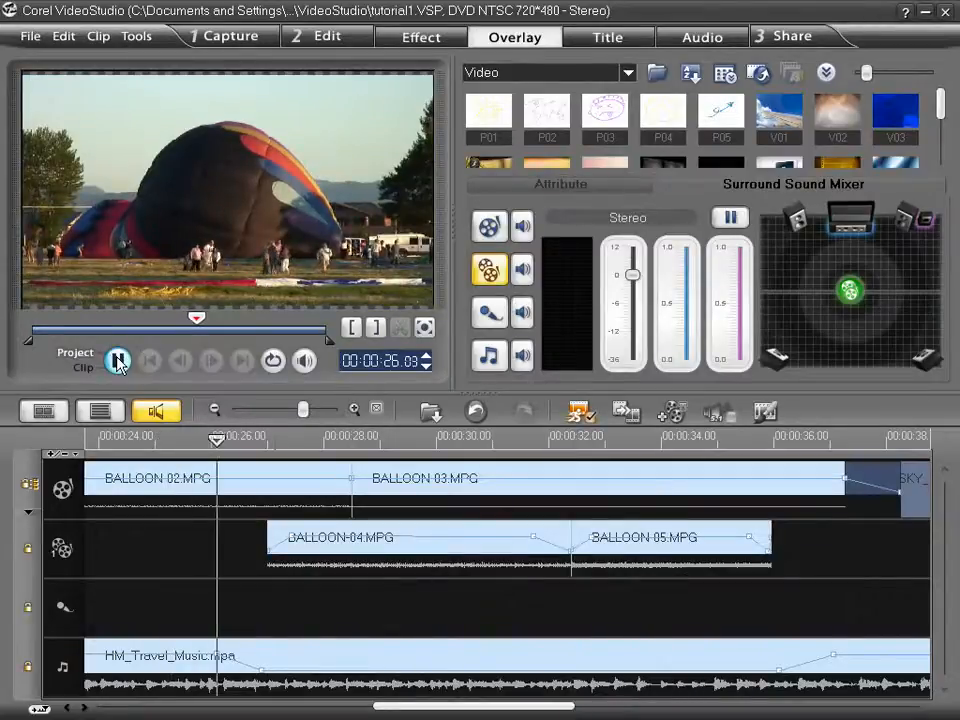